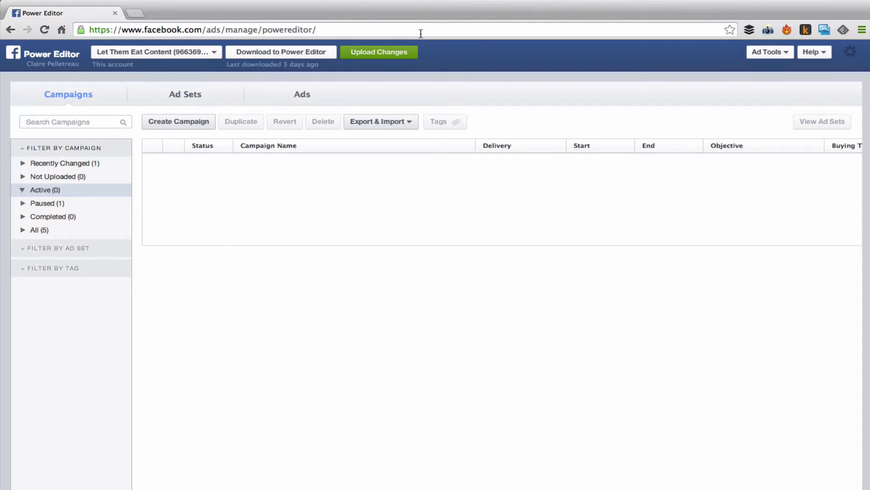
Download the Let Them Eat Content ad account, confirming despite unuploaded changes.
{"action": "left_click", "coordinate": [303, 52]}
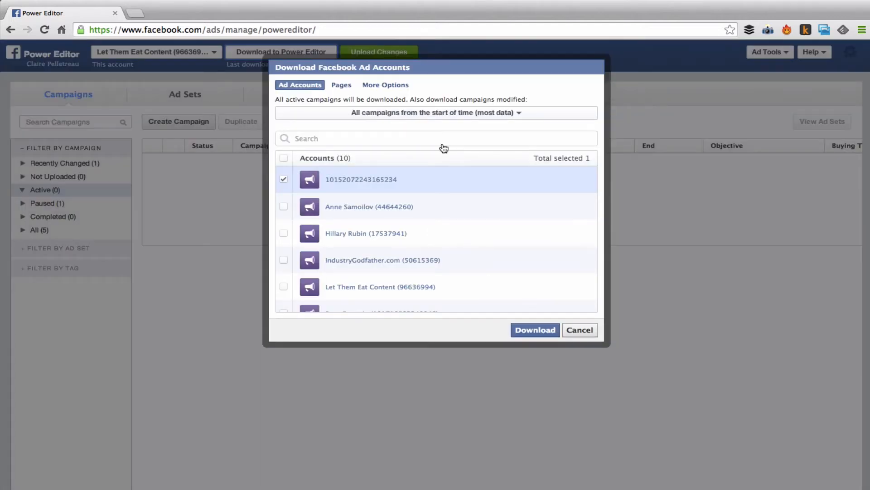
{"action": "scroll", "coordinate": [454, 258], "scroll_direction": "down", "scroll_amount": 4}
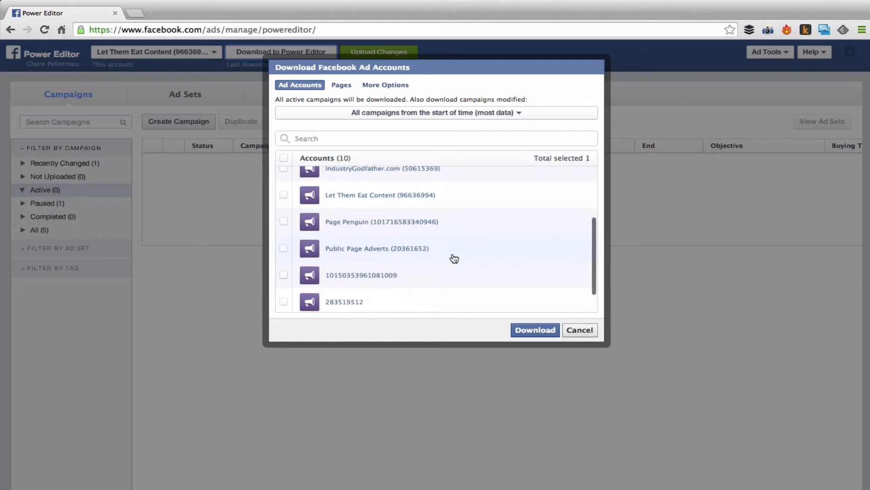
{"action": "scroll", "coordinate": [454, 258], "scroll_direction": "up", "scroll_amount": 4}
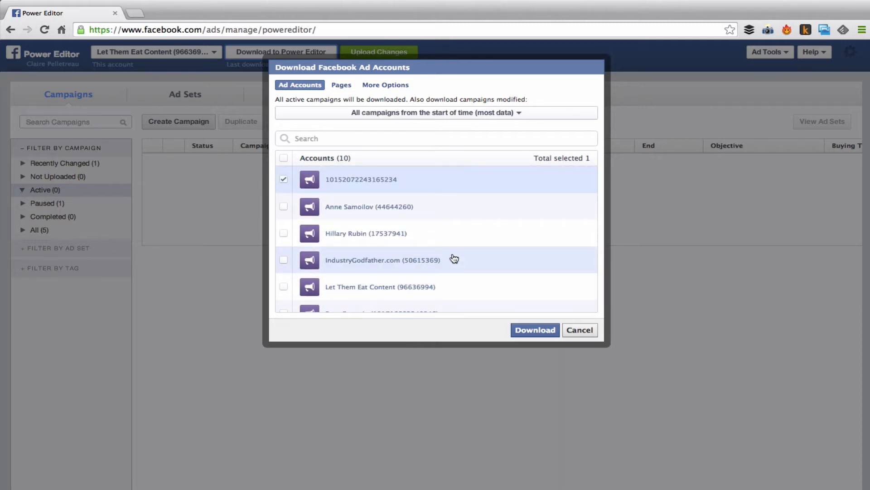
{"action": "scroll", "coordinate": [454, 259], "scroll_direction": "down", "scroll_amount": 2}
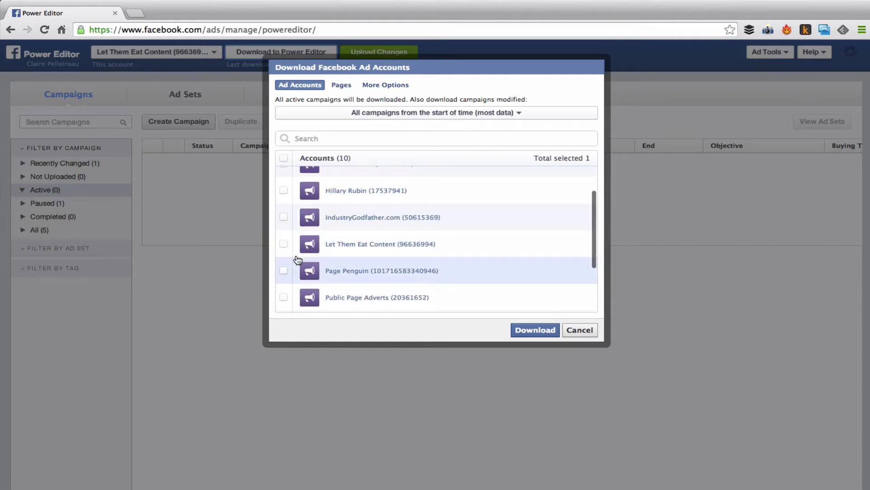
{"action": "left_click", "coordinate": [284, 242]}
{"action": "left_click", "coordinate": [544, 329]}
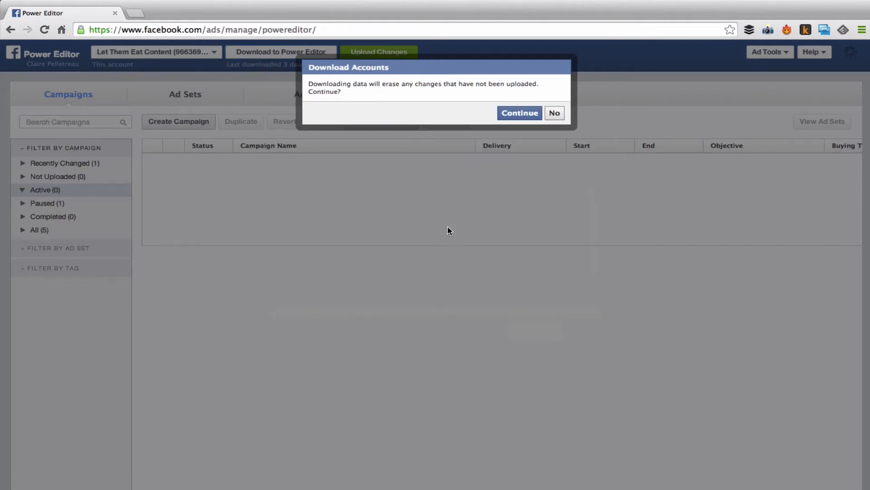
{"action": "left_click", "coordinate": [520, 116]}
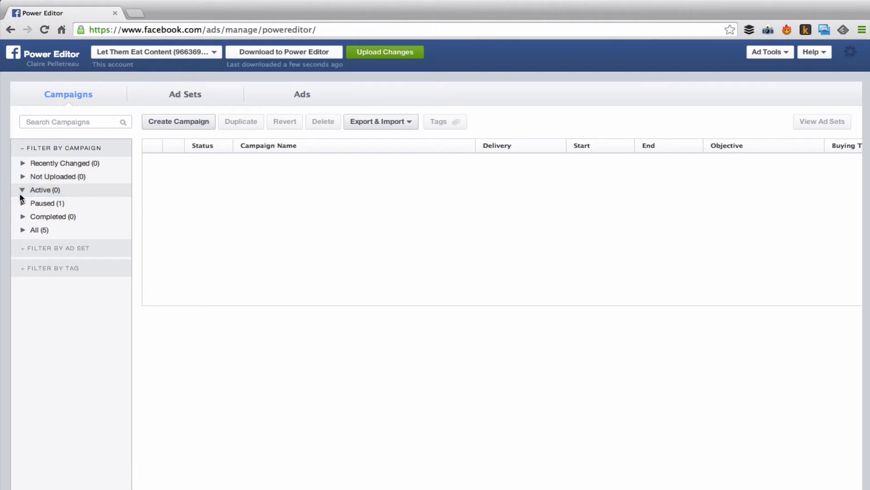
Expand the All (5) campaign filter to reveal the five campaign names.
{"action": "left_click", "coordinate": [24, 233]}
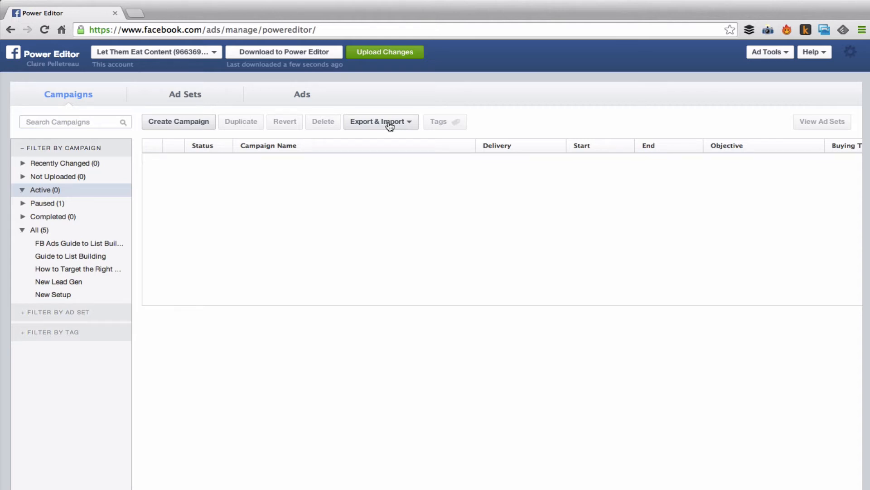
Show the ad-set list in place of the campaign list.
{"action": "left_click", "coordinate": [198, 97]}
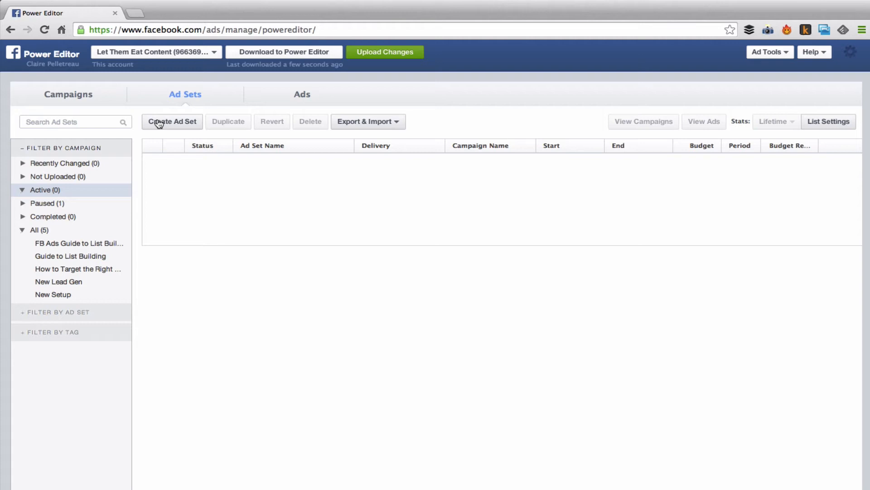
Show the ads list, which reports the selected campaigns have no ads.
{"action": "left_click", "coordinate": [303, 94]}
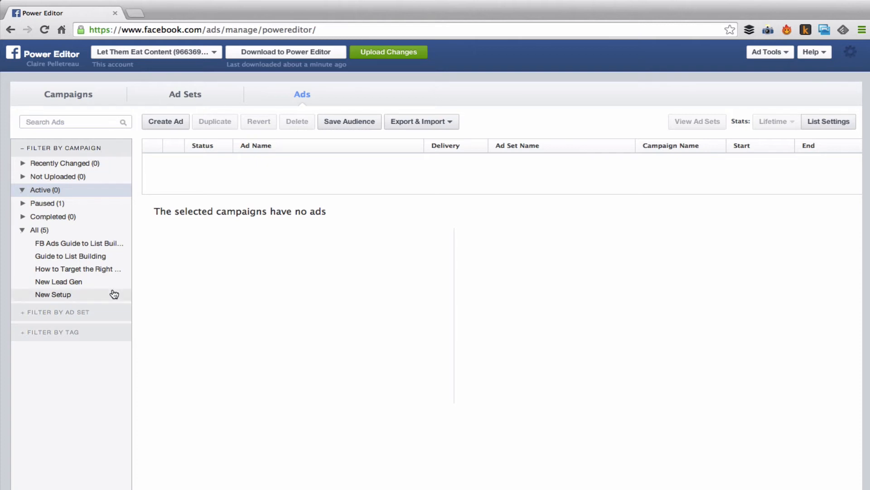
Visit Audiences via Ad Tools twice, revealing Small Biz Owners (132,000), and peek at Create Audience options.
{"action": "left_click", "coordinate": [781, 52]}
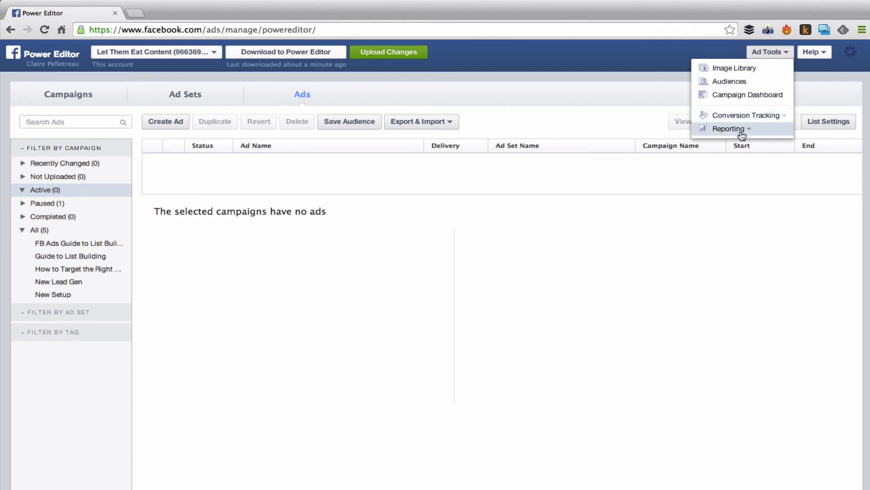
{"action": "left_click", "coordinate": [742, 81]}
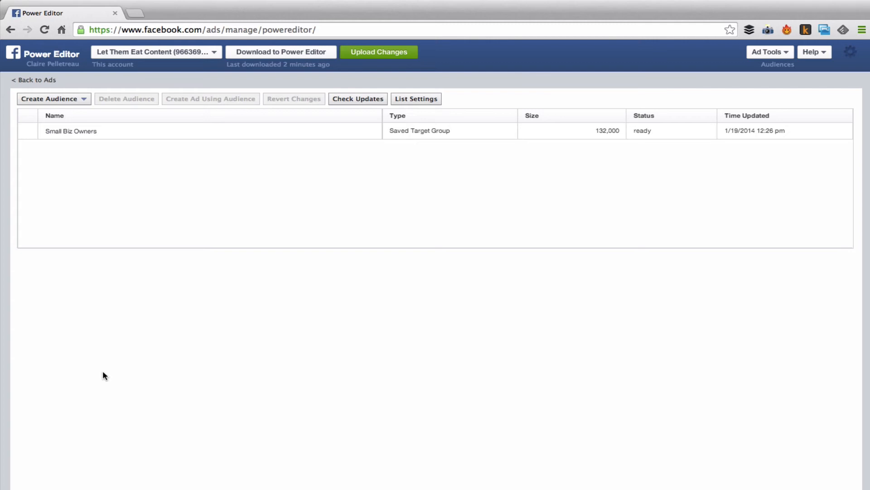
{"action": "left_click", "coordinate": [34, 79]}
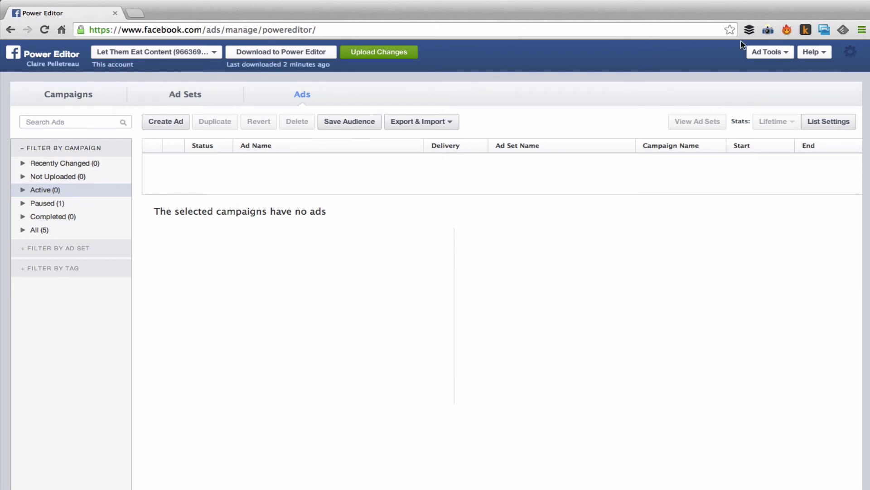
{"action": "left_click", "coordinate": [756, 54]}
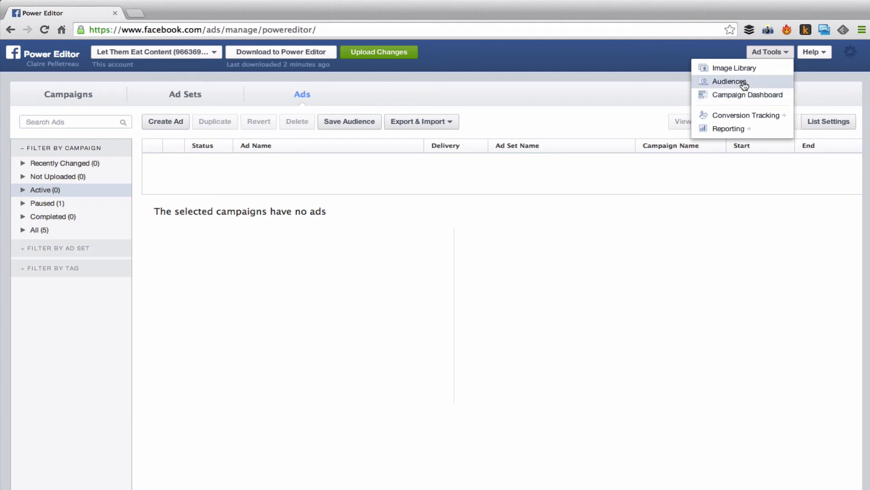
{"action": "left_click", "coordinate": [735, 82]}
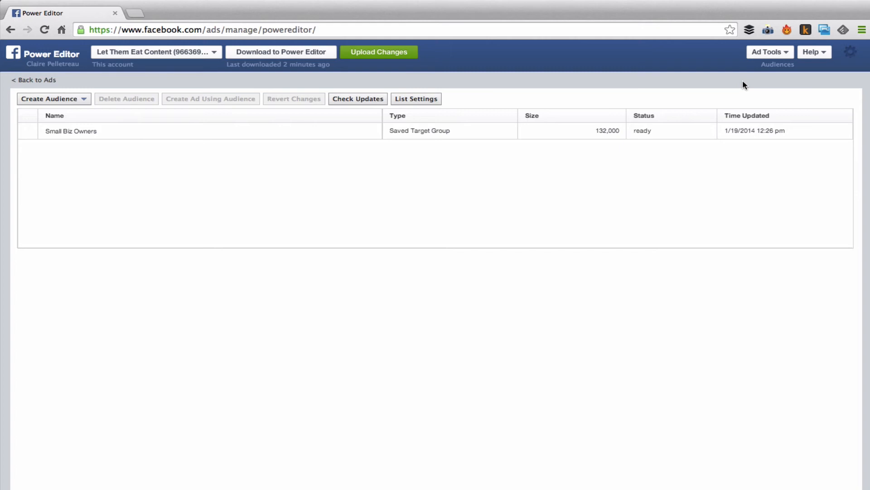
{"action": "left_click", "coordinate": [60, 100]}
{"action": "left_click", "coordinate": [60, 101]}
Reach Conversion Tracking via Ad Tools, start a new pixel and cancel it.
{"action": "left_click", "coordinate": [767, 52]}
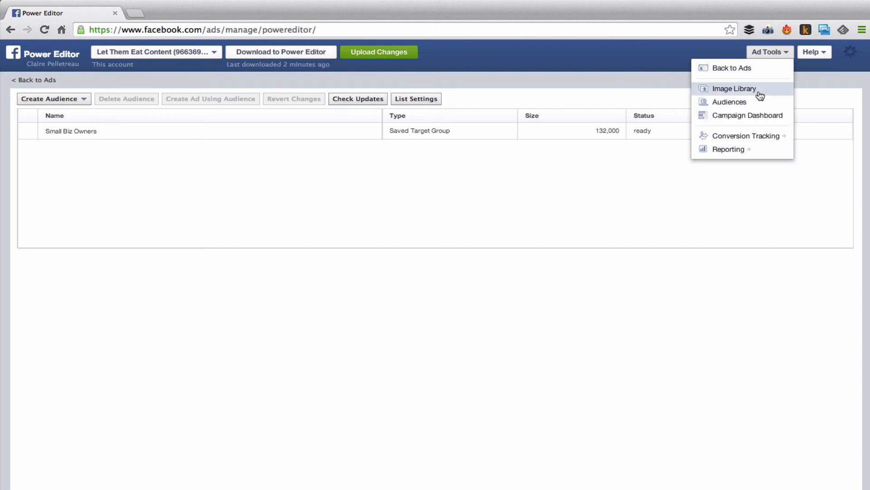
{"action": "left_click", "coordinate": [746, 135]}
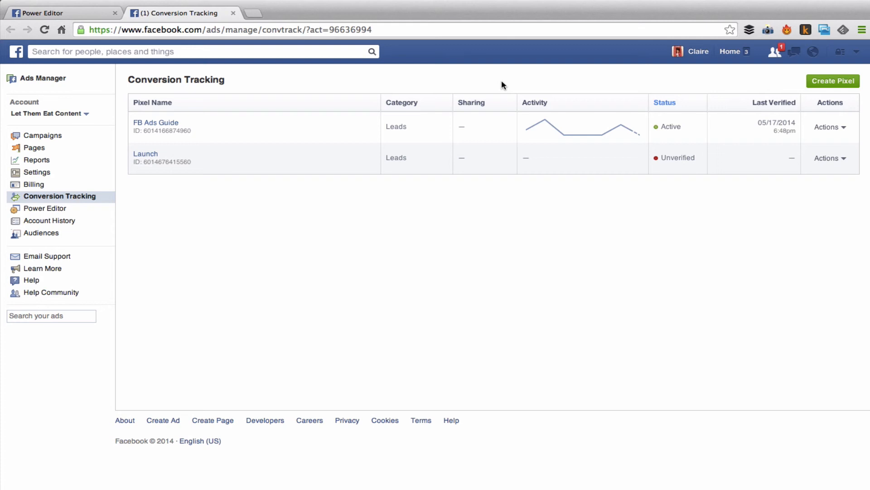
{"action": "left_click", "coordinate": [829, 81]}
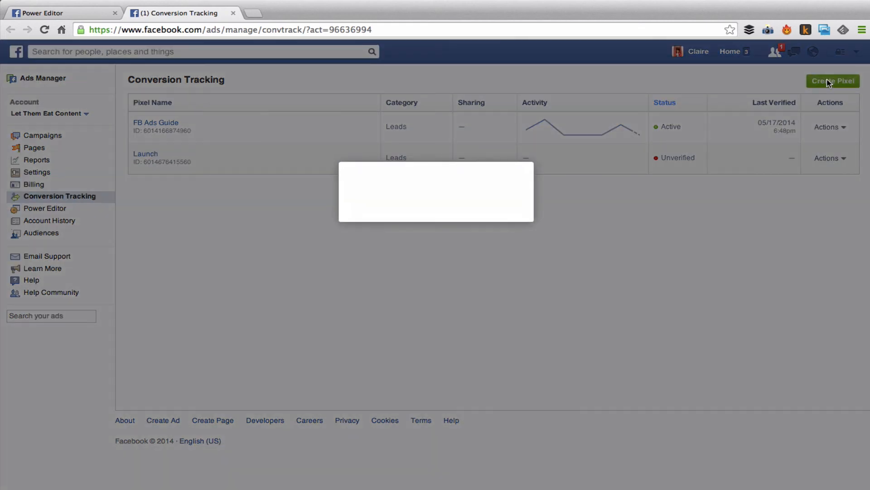
{"action": "left_click", "coordinate": [489, 254]}
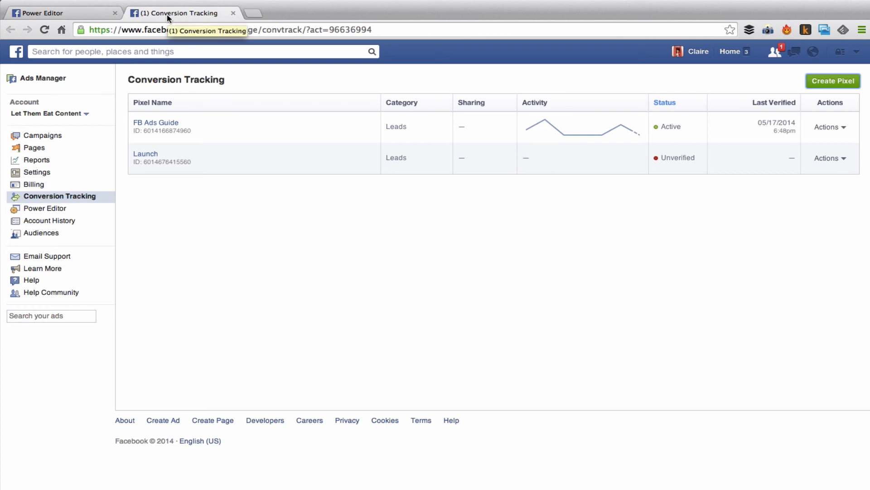
Switch back to the Power Editor tab and return from Audiences to the ads view.
{"action": "left_click", "coordinate": [52, 14]}
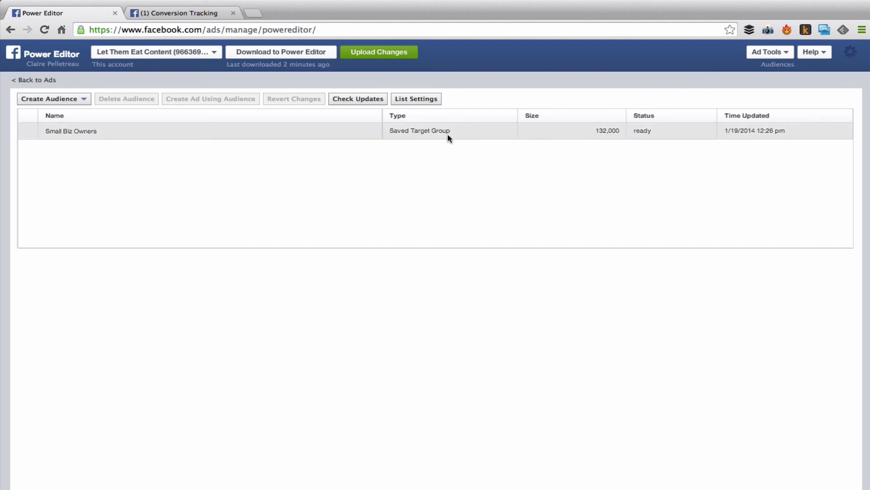
{"action": "left_click", "coordinate": [34, 80]}
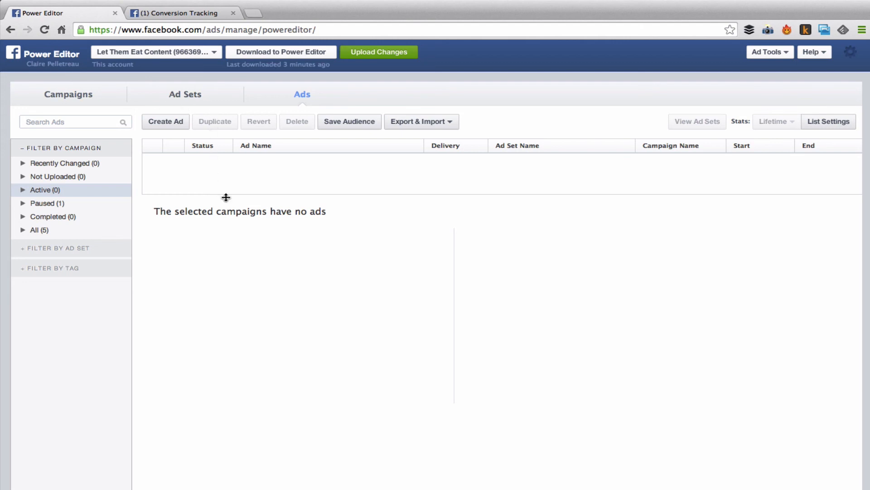